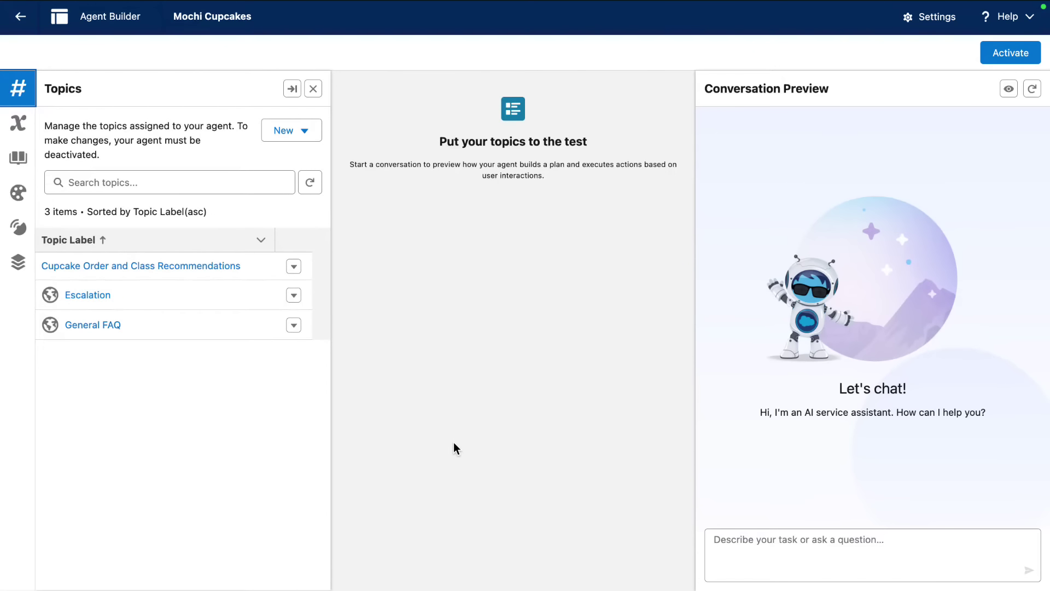
Ask the agent to summarize the customer's recent cupcake orders; the request errors.
{"action": "left_click", "coordinate": [768, 541]}
{"action": "type", "text": "Summarize the recent cupcake orders for Haley Atwood"}
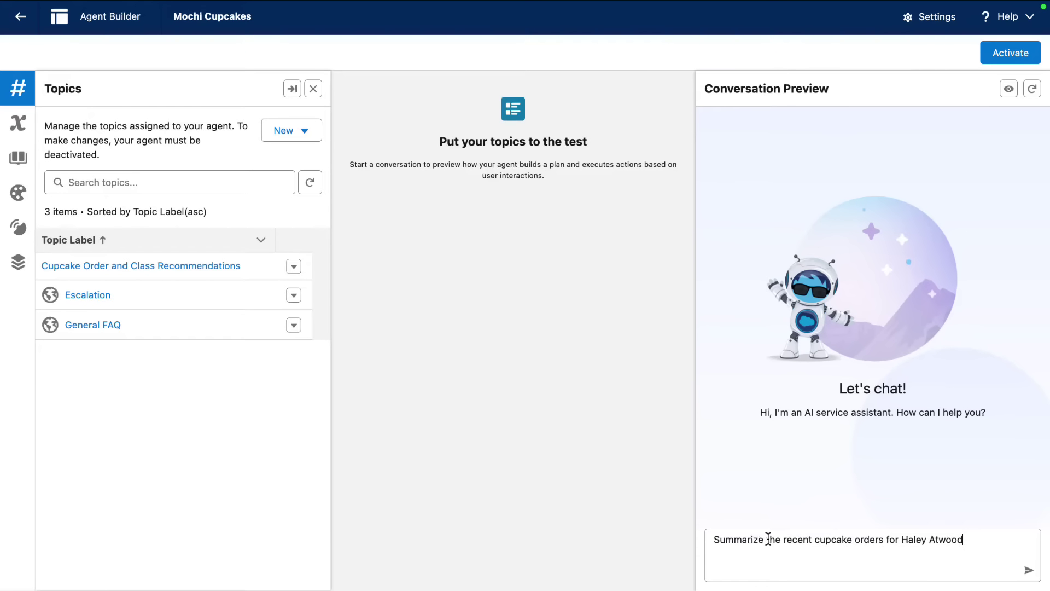
{"action": "key", "text": "Return"}
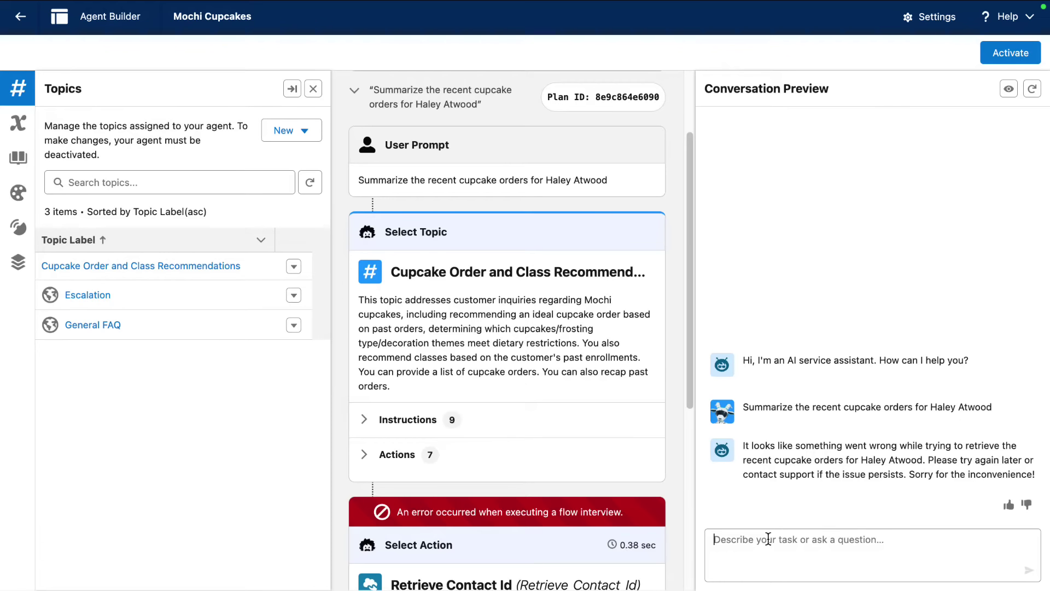
{"action": "scroll", "coordinate": [559, 523], "scroll_direction": "down", "scroll_amount": 5}
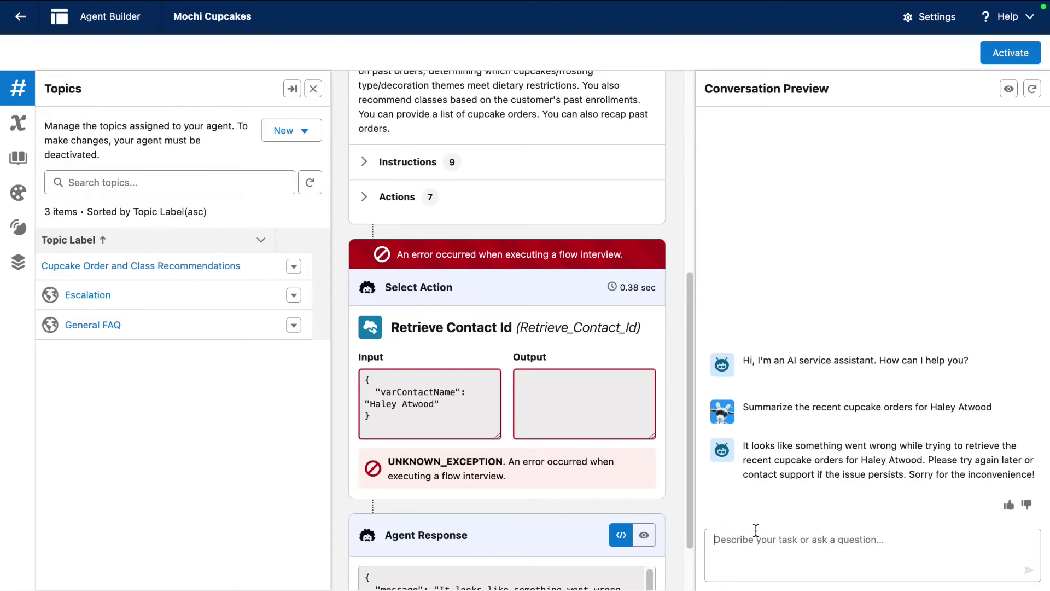
Ask about the red velvet strawberry shortcake flavor; General FAQ finds no information.
{"action": "left_click", "coordinate": [707, 531]}
{"action": "type", "text": "Tell me about the red velvet strawberry shortcake cupcake flavor"}
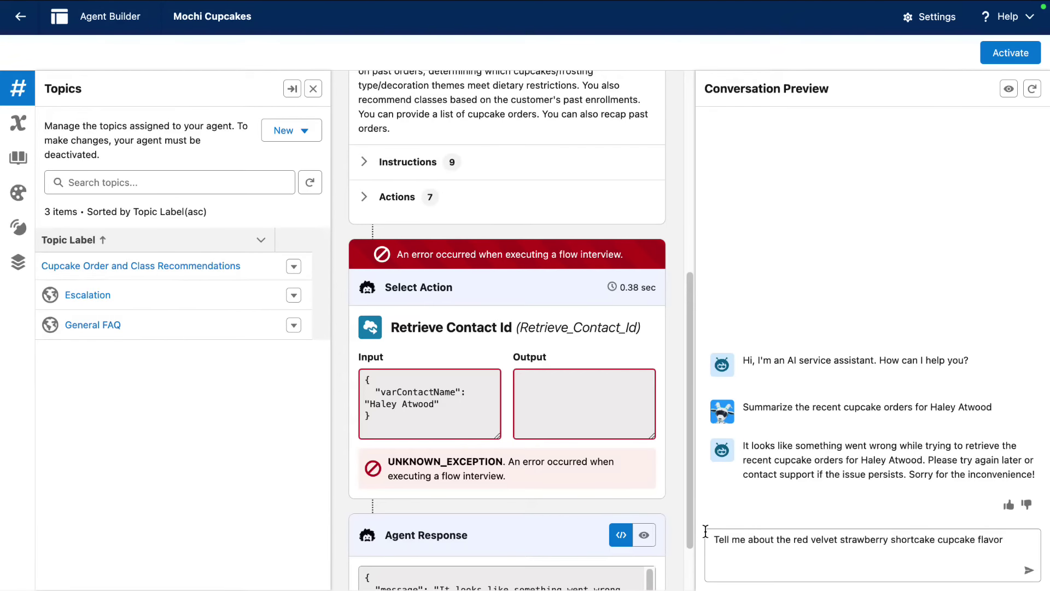
{"action": "key", "text": "Return"}
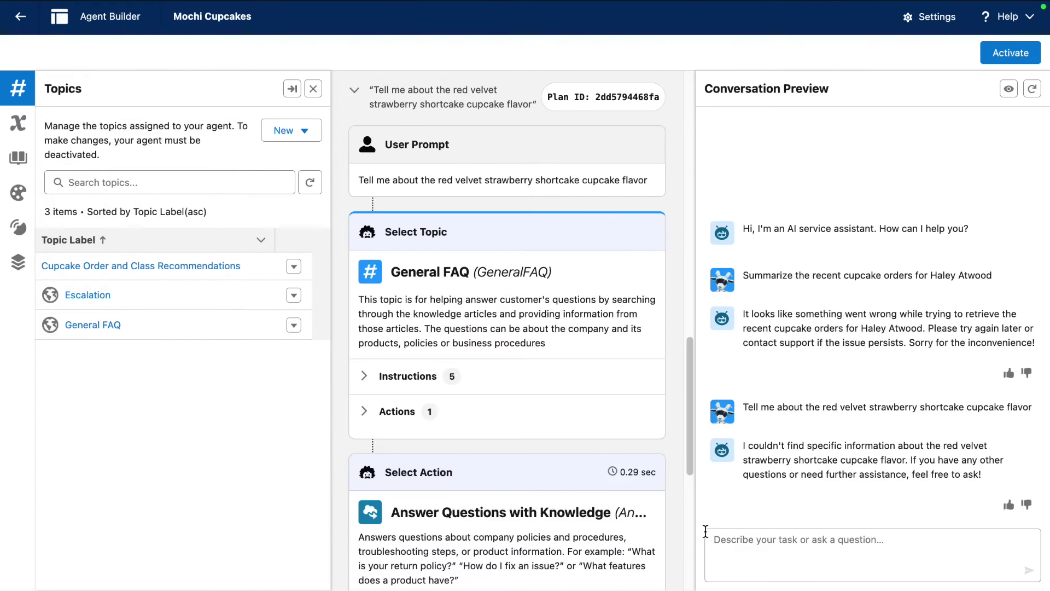
Request a class recommendation for the customer and find the Retrieve Contact Id UNKNOWN_EXCEPTION in the trace.
{"action": "scroll", "coordinate": [567, 487], "scroll_direction": "down", "scroll_amount": 4}
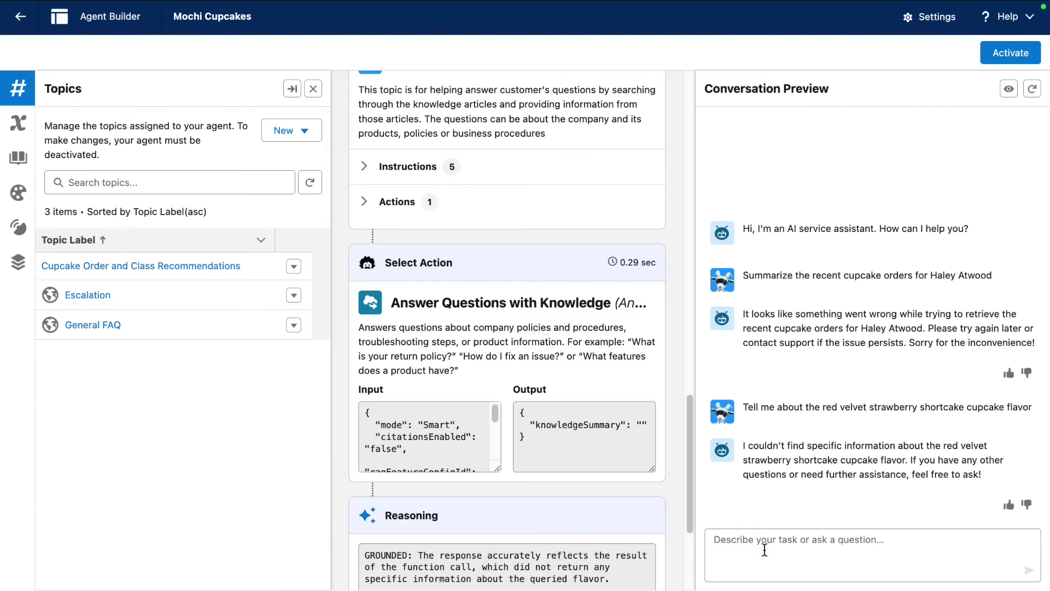
{"action": "type", "text": "Recommend a class for Haley Atwood"}
{"action": "key", "text": "Return"}
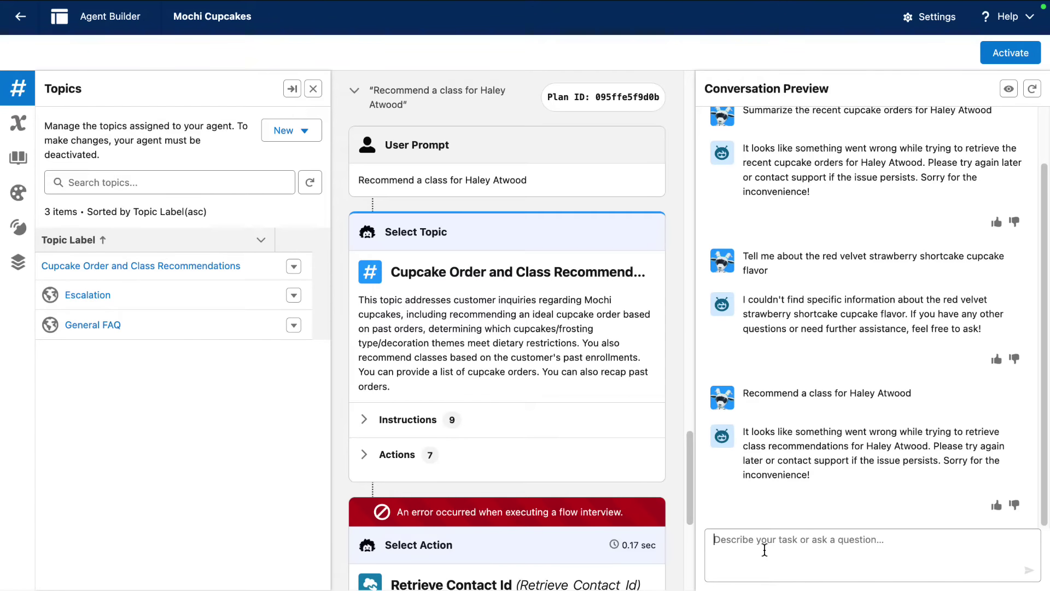
{"action": "scroll", "coordinate": [558, 437], "scroll_direction": "down", "scroll_amount": 5}
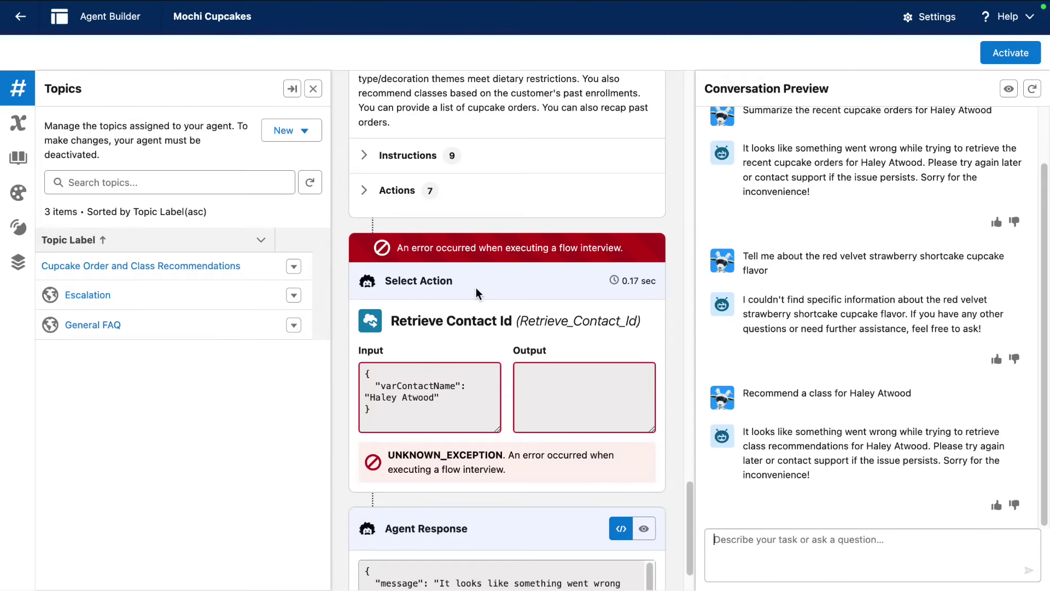
Check the EinsteinServiceAgent user's two permission sets and the AgentforceServiceAgentUserPsg group assignment.
{"action": "left_click", "coordinate": [270, 38]}
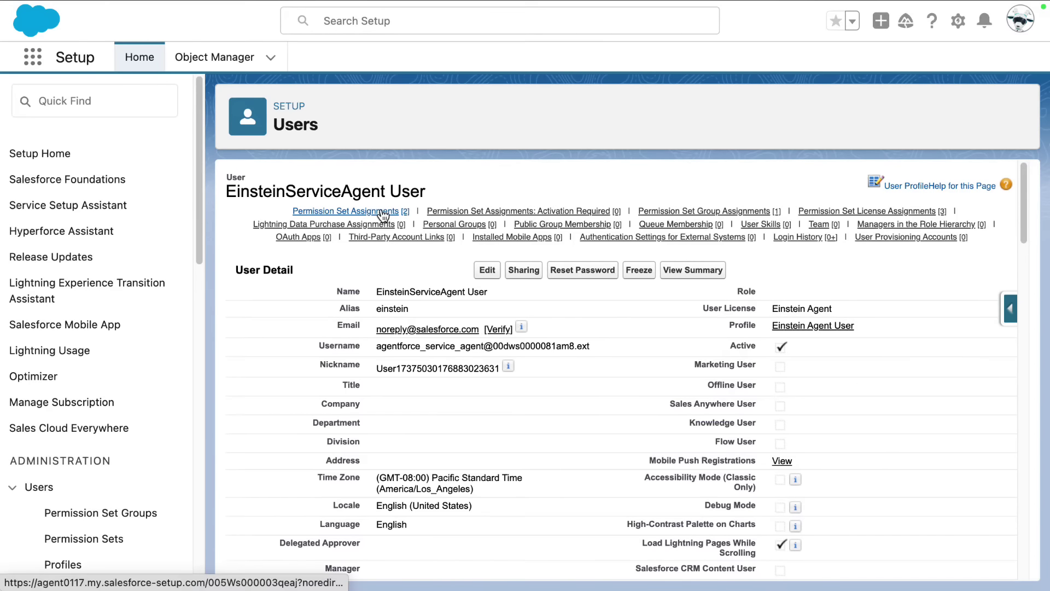
{"action": "mouse_move", "coordinate": [379, 219]}
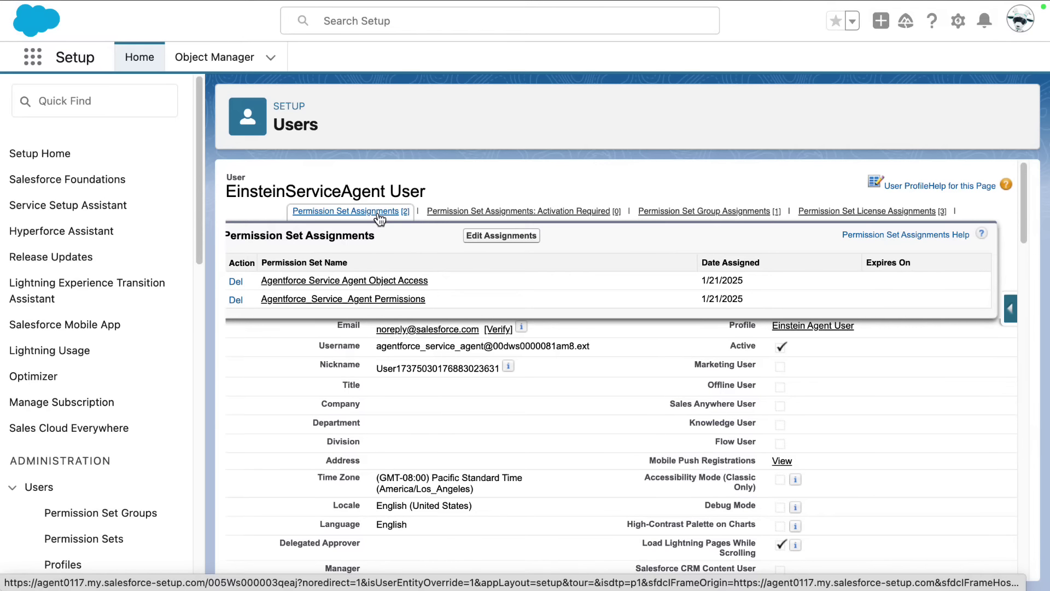
{"action": "mouse_move", "coordinate": [687, 220]}
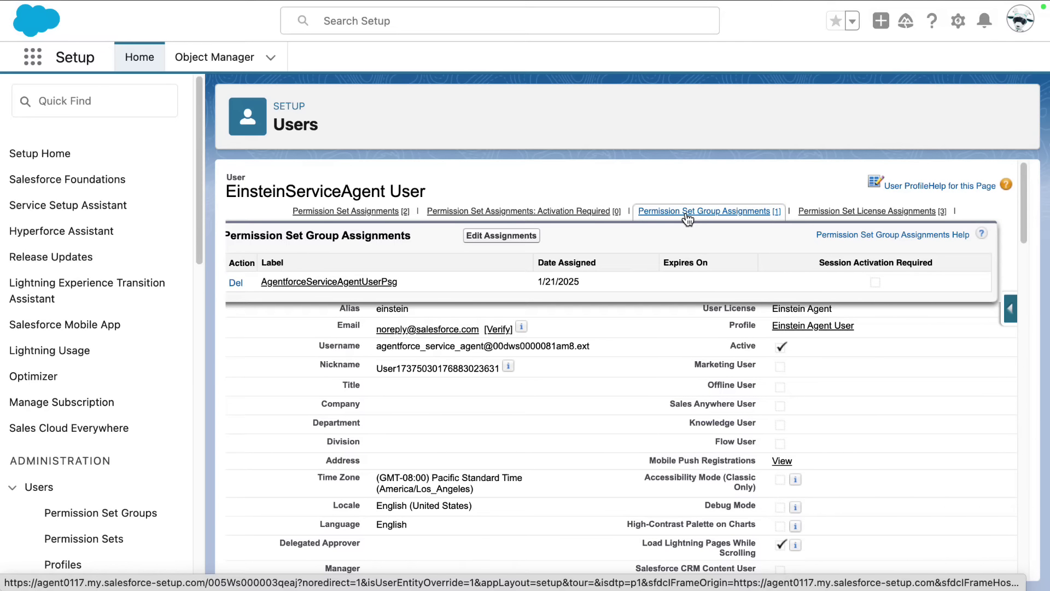
Review the AgentforceServiceAgentUserPsg group's user and object permissions, then open the Mochi Cupcakes permission set.
{"action": "left_click", "coordinate": [433, 18]}
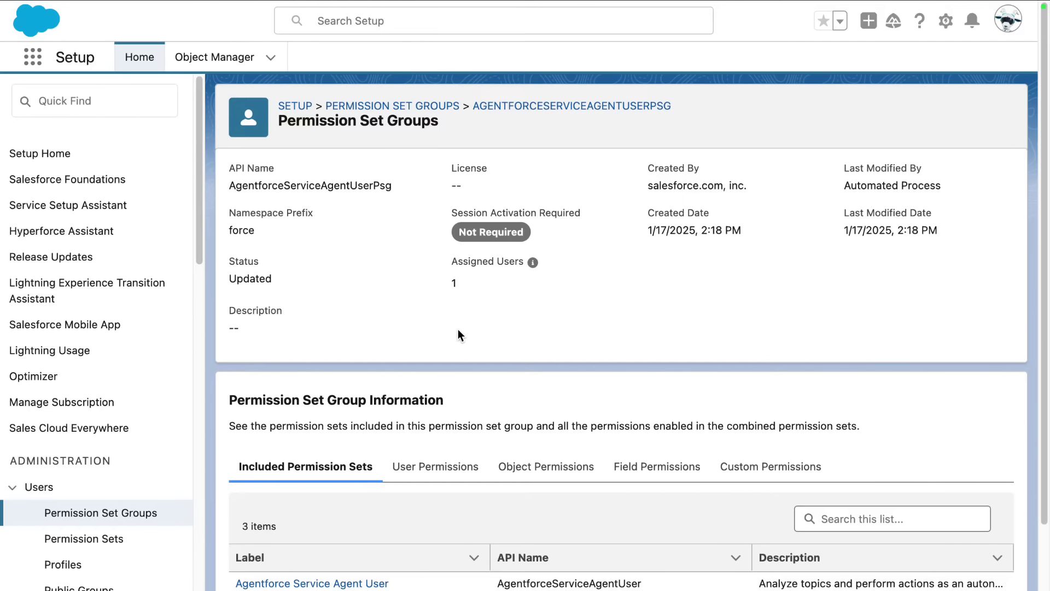
{"action": "scroll", "coordinate": [443, 372], "scroll_direction": "down", "scroll_amount": 3}
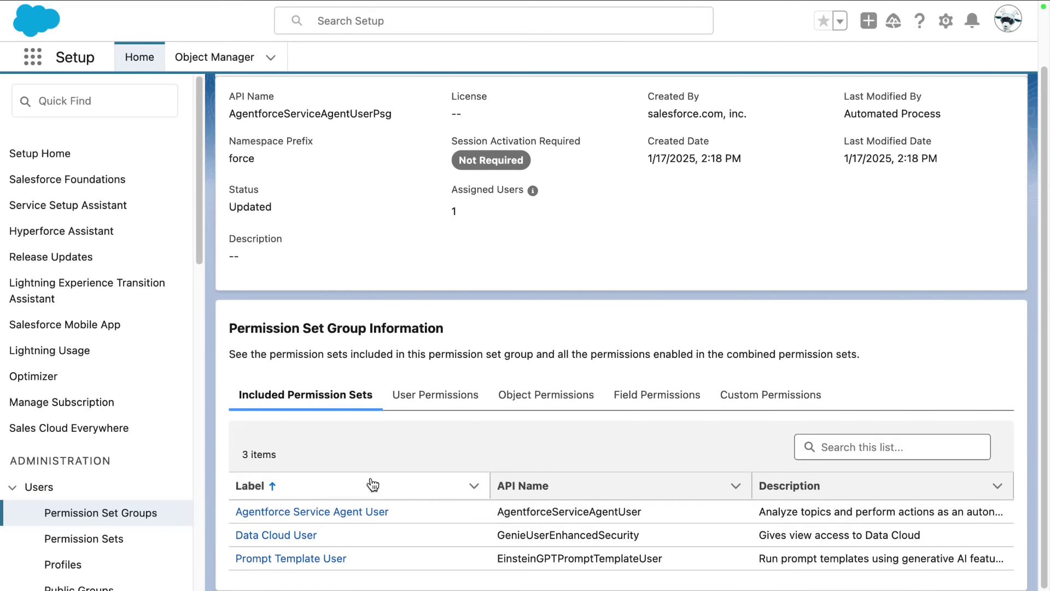
{"action": "left_click", "coordinate": [445, 397]}
{"action": "scroll", "coordinate": [453, 427], "scroll_direction": "down", "scroll_amount": 3}
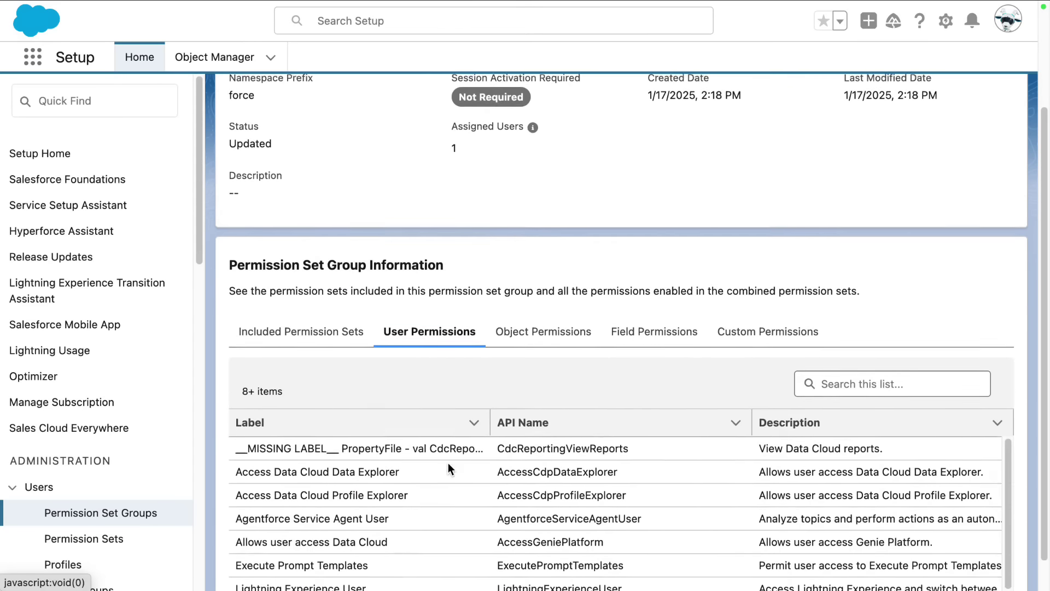
{"action": "scroll", "coordinate": [448, 463], "scroll_direction": "down", "scroll_amount": 2}
{"action": "left_click", "coordinate": [540, 302]}
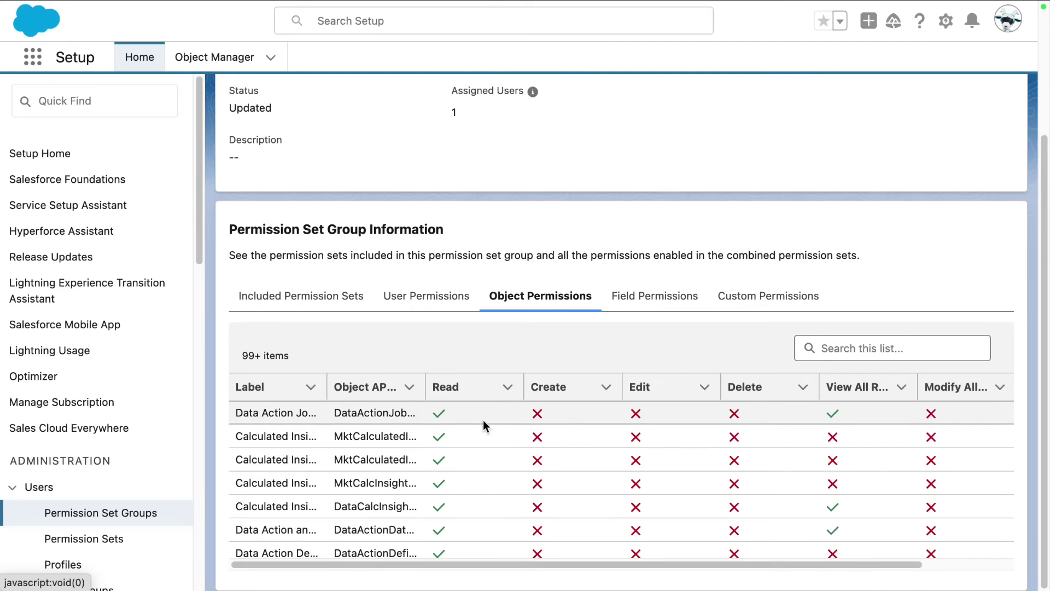
{"action": "scroll", "coordinate": [480, 420], "scroll_direction": "down", "scroll_amount": 1}
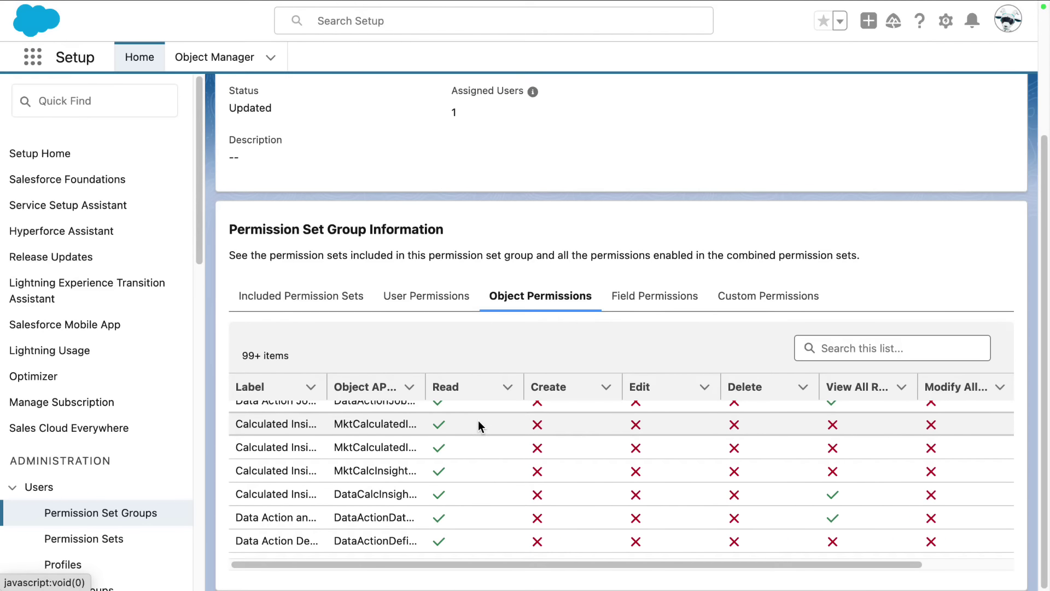
{"action": "scroll", "coordinate": [478, 421], "scroll_direction": "down", "scroll_amount": 10}
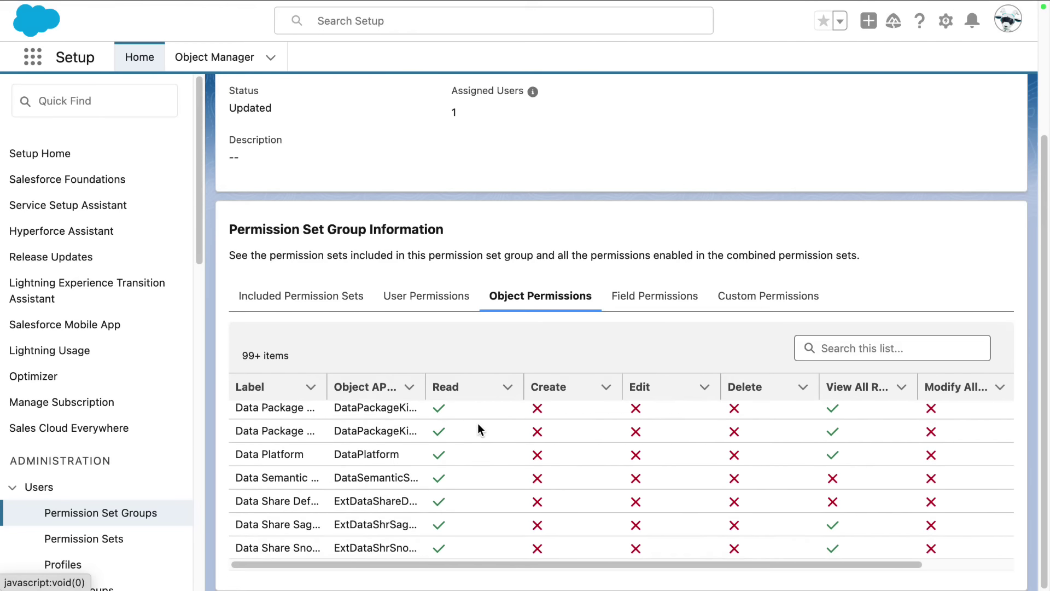
{"action": "scroll", "coordinate": [478, 430], "scroll_direction": "down", "scroll_amount": 5}
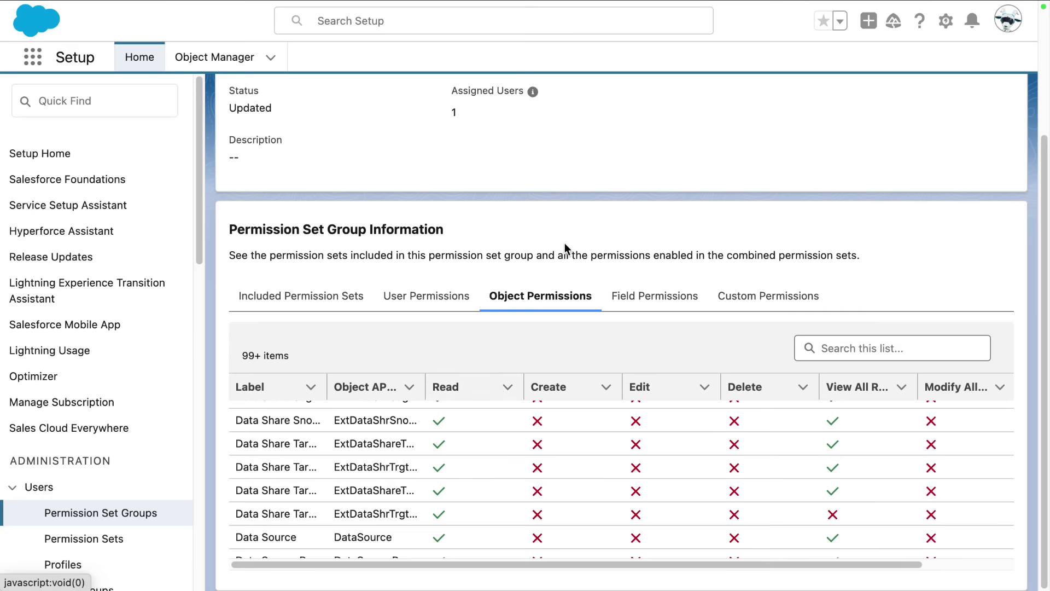
{"action": "left_click", "coordinate": [604, 35]}
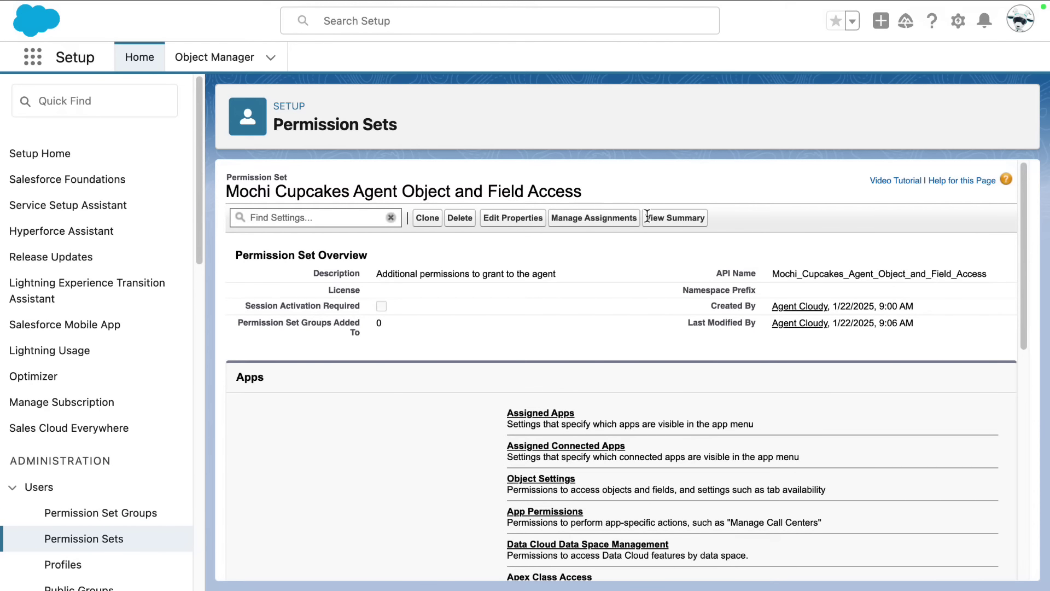
Check the Mochi Cupcakes set's object permissions and the three read-only Class__c field permissions.
{"action": "left_click", "coordinate": [685, 227]}
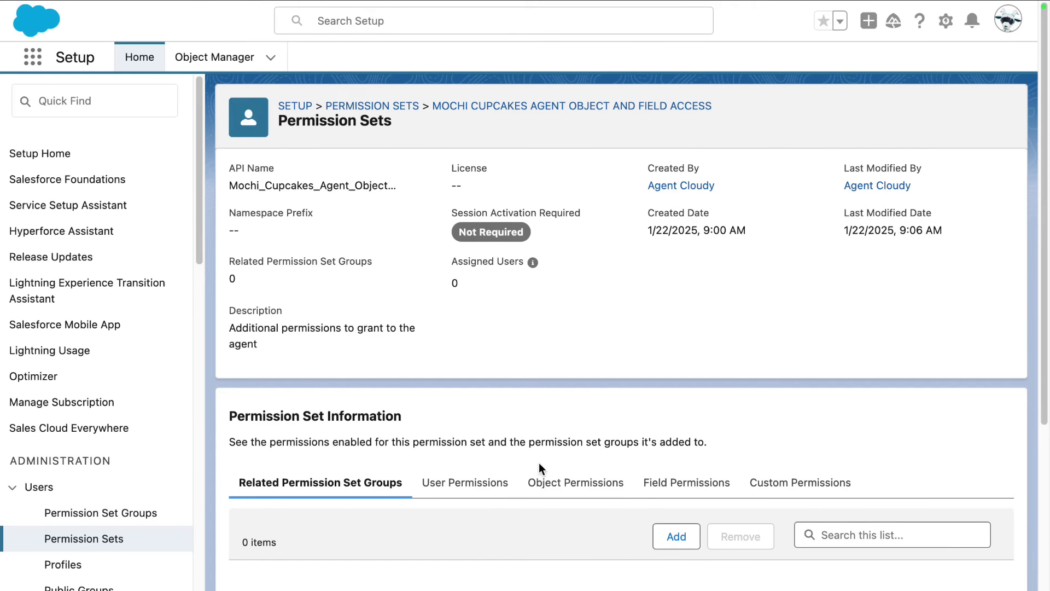
{"action": "left_click", "coordinate": [553, 479]}
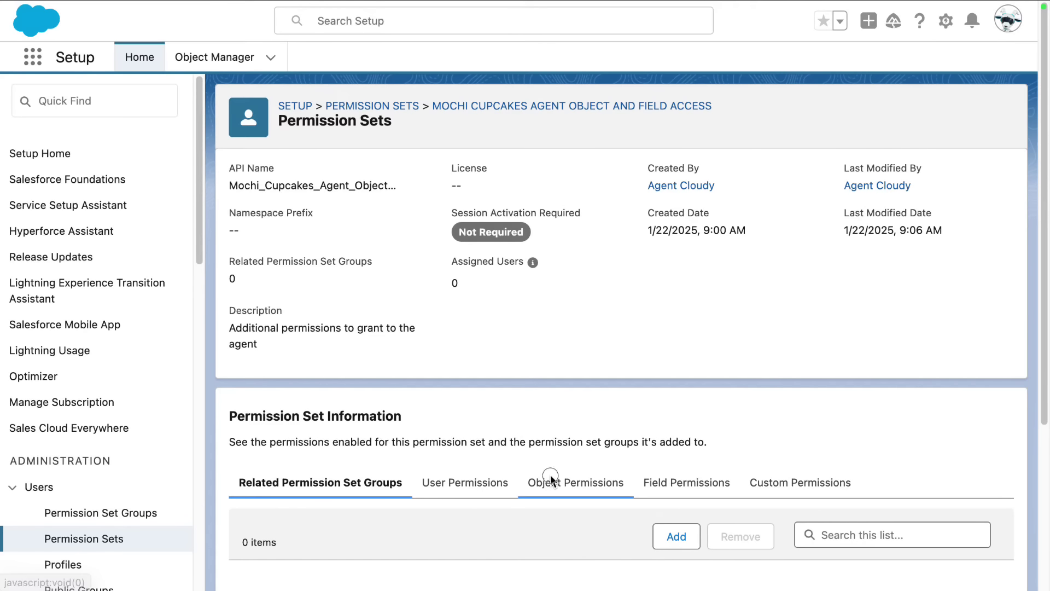
{"action": "scroll", "coordinate": [606, 422], "scroll_direction": "down", "scroll_amount": 2}
{"action": "scroll", "coordinate": [606, 417], "scroll_direction": "down", "scroll_amount": 3}
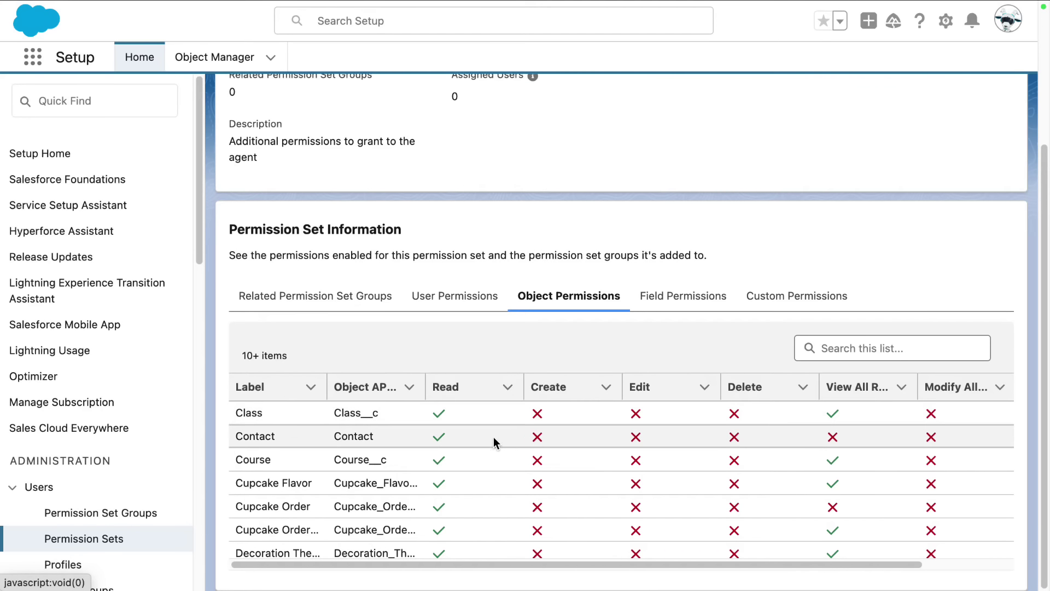
{"action": "scroll", "coordinate": [493, 437], "scroll_direction": "down", "scroll_amount": 1}
{"action": "scroll", "coordinate": [493, 436], "scroll_direction": "down", "scroll_amount": 2}
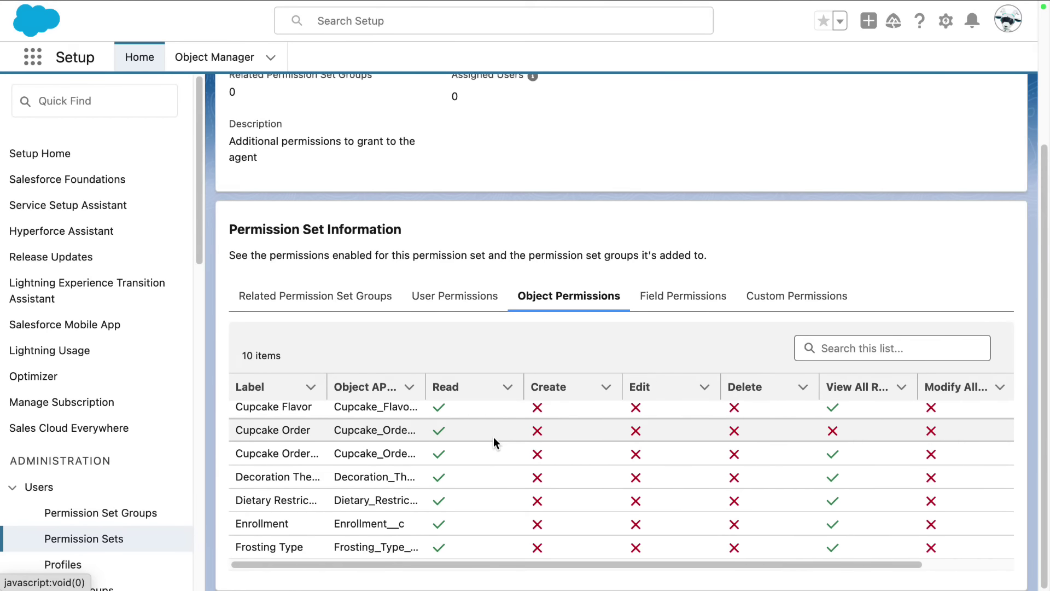
{"action": "scroll", "coordinate": [507, 429], "scroll_direction": "up", "scroll_amount": 4}
{"action": "scroll", "coordinate": [673, 447], "scroll_direction": "down", "scroll_amount": 3}
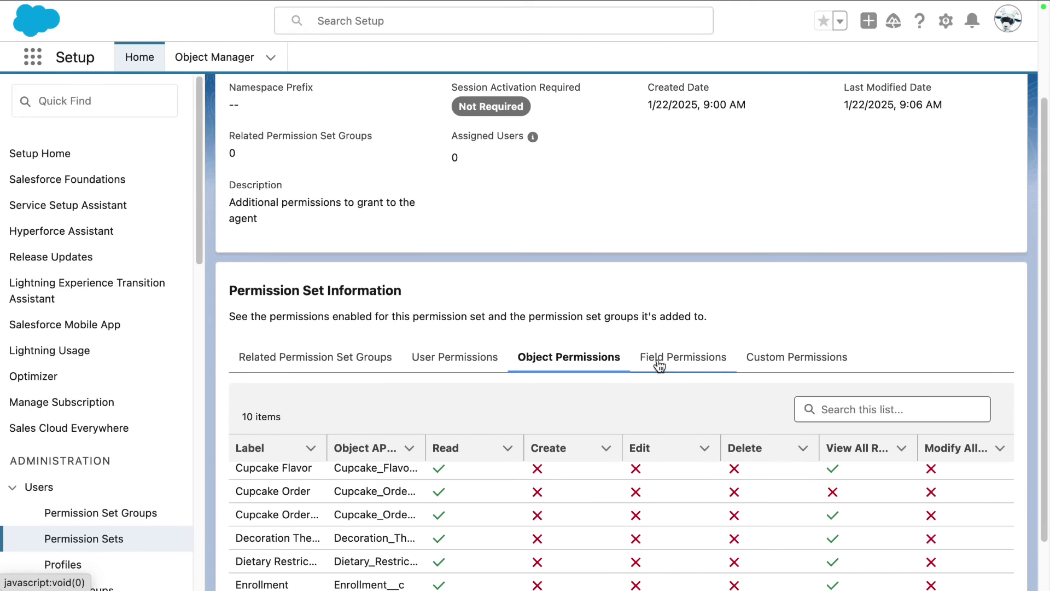
{"action": "left_click", "coordinate": [659, 360]}
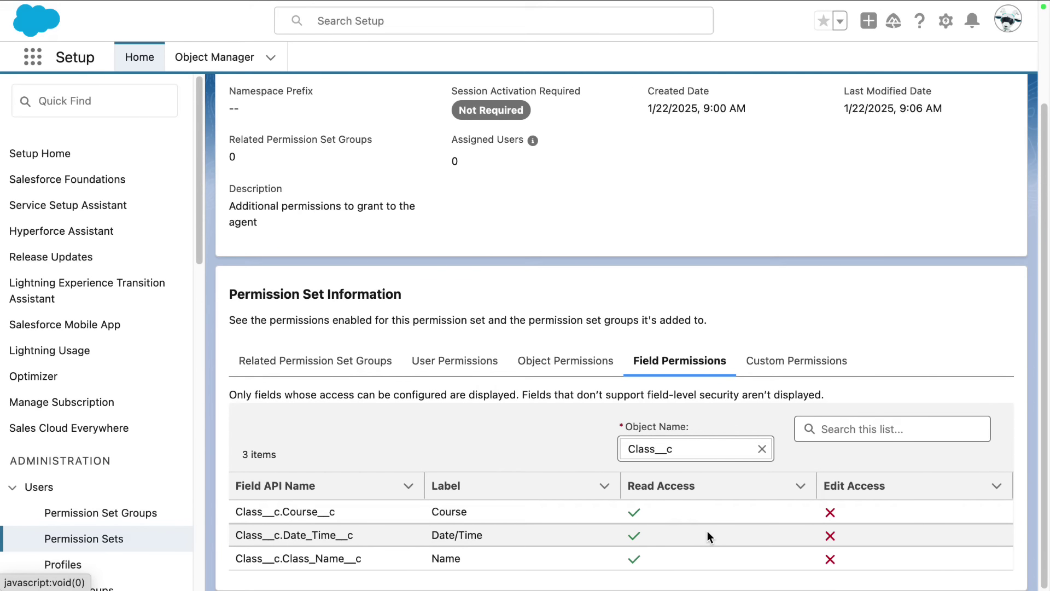
{"action": "scroll", "coordinate": [608, 213], "scroll_direction": "up", "scroll_amount": 3}
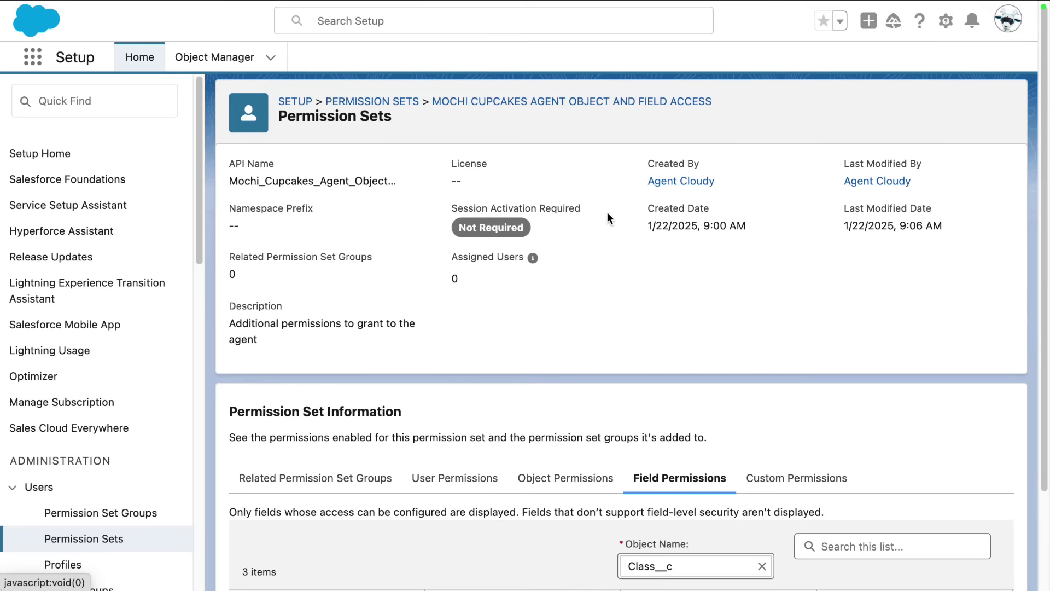
Add Mochi Cupcakes Agent Object and Field Access to the EinsteinServiceAgent user's permission sets and save.
{"action": "left_click", "coordinate": [695, 39]}
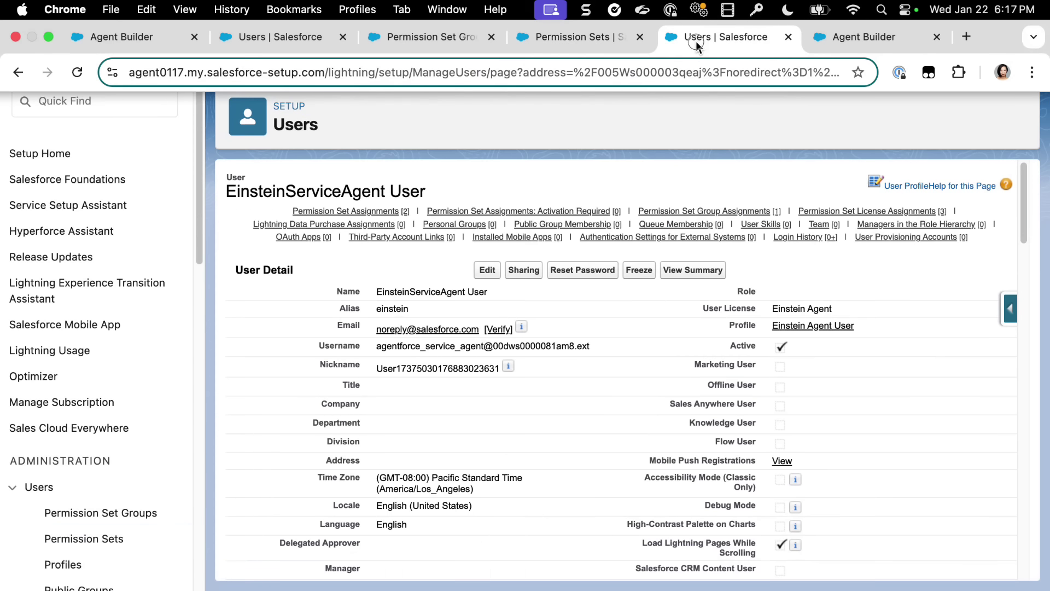
{"action": "mouse_move", "coordinate": [344, 208]}
{"action": "left_click", "coordinate": [487, 235]}
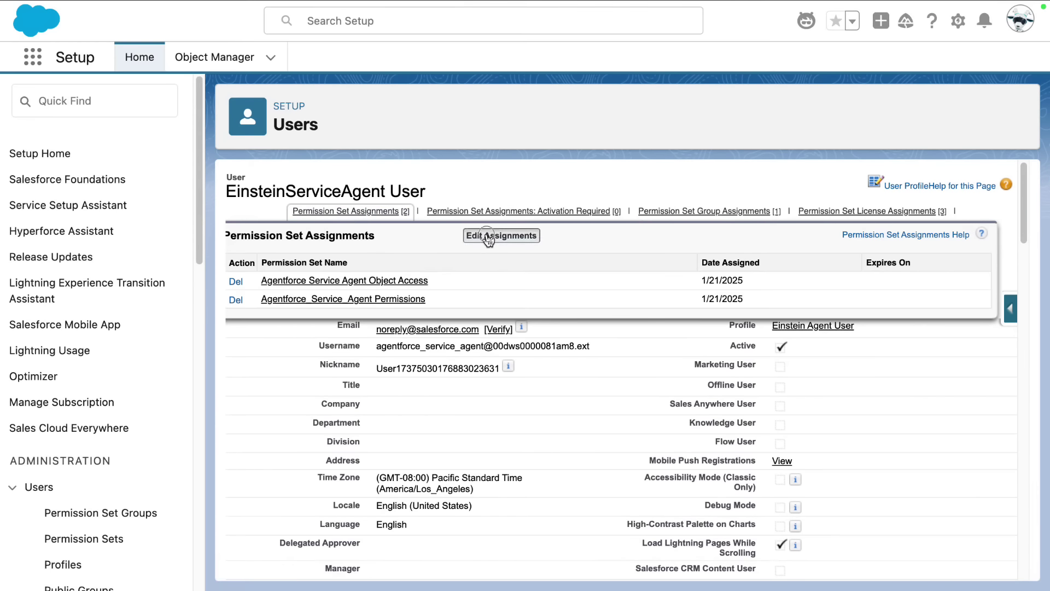
{"action": "scroll", "coordinate": [329, 378], "scroll_direction": "down", "scroll_amount": 2}
{"action": "left_click", "coordinate": [322, 425]}
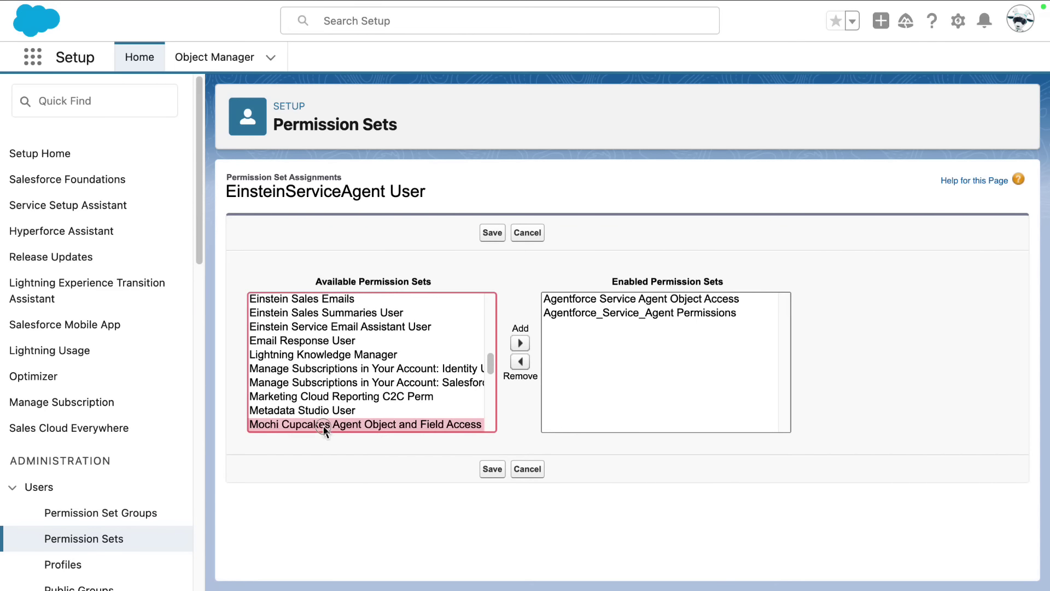
{"action": "left_click", "coordinate": [520, 343]}
{"action": "left_click", "coordinate": [492, 233]}
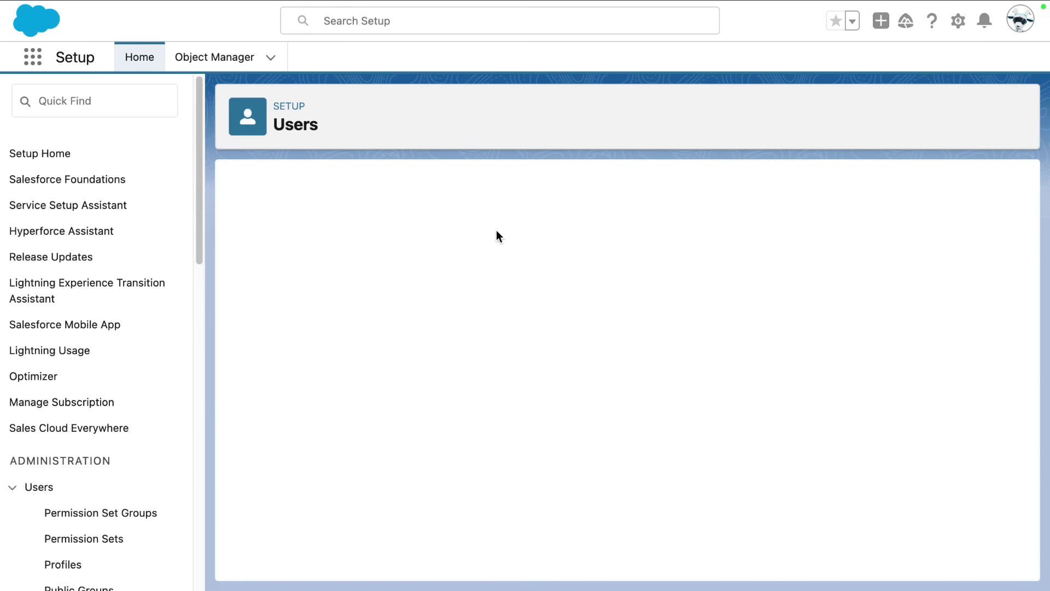
Return to the Agent Builder preview.
{"action": "mouse_move", "coordinate": [383, 214]}
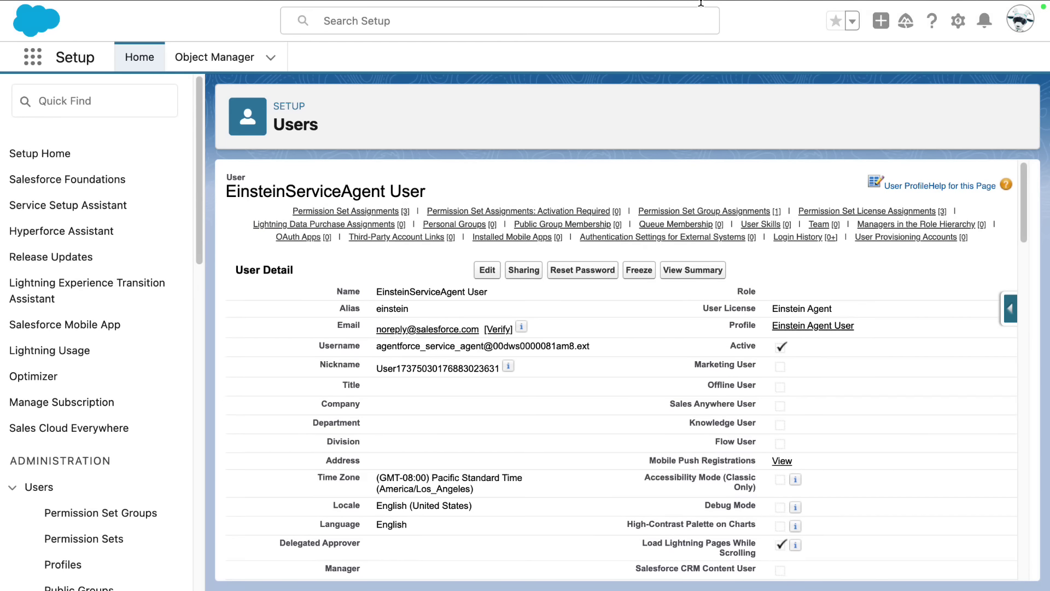
{"action": "mouse_move", "coordinate": [701, 3]}
{"action": "left_click", "coordinate": [827, 39]}
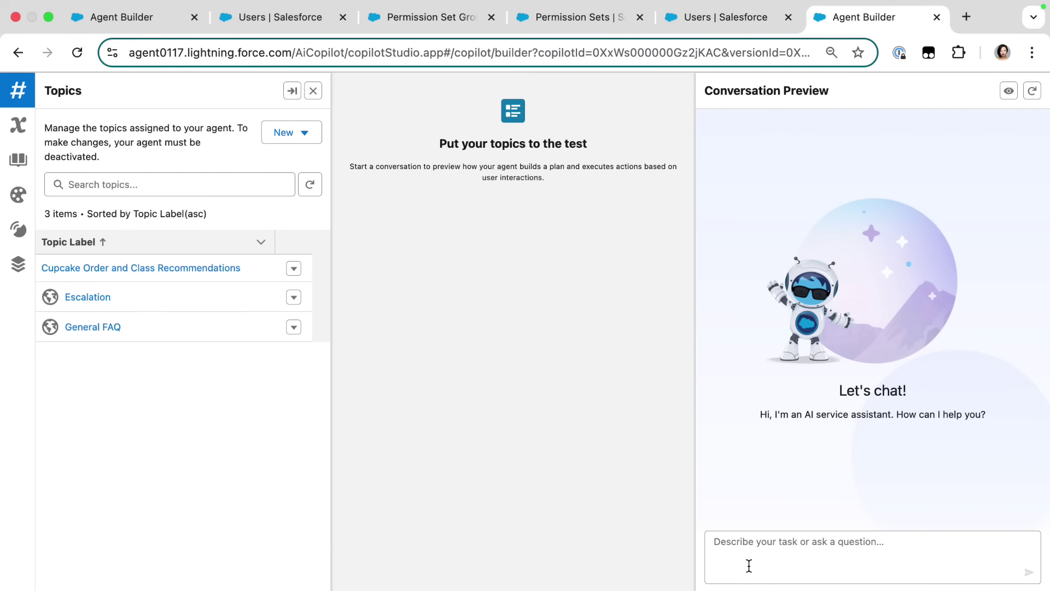
Re-send the customer's recent cupcake orders request; it now lists orders with totals and dates.
{"action": "left_click", "coordinate": [757, 550]}
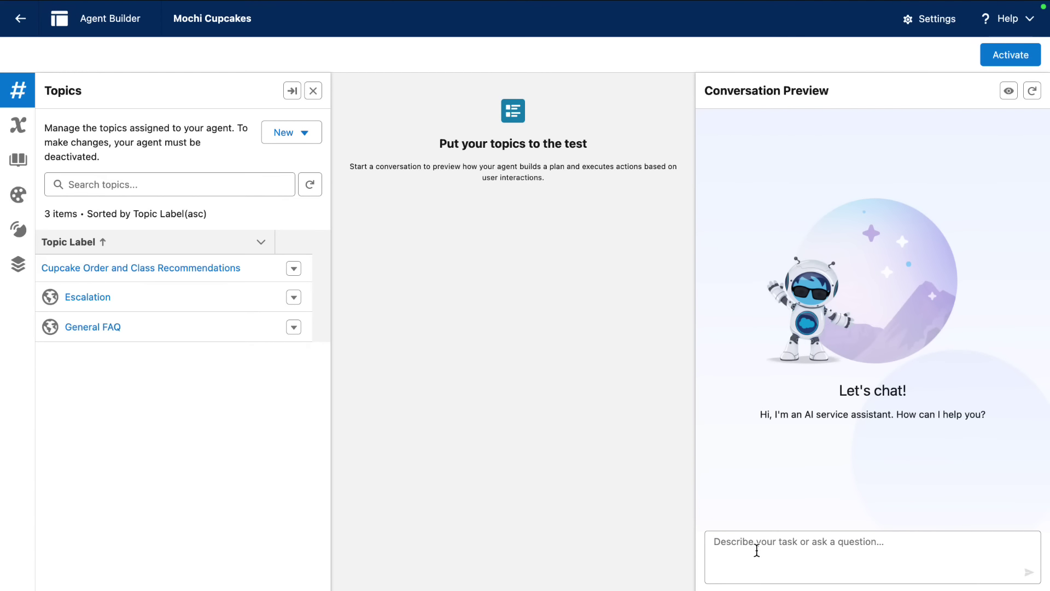
{"action": "type", "text": "Summarize the recent cupcake orders for Haley Atwood"}
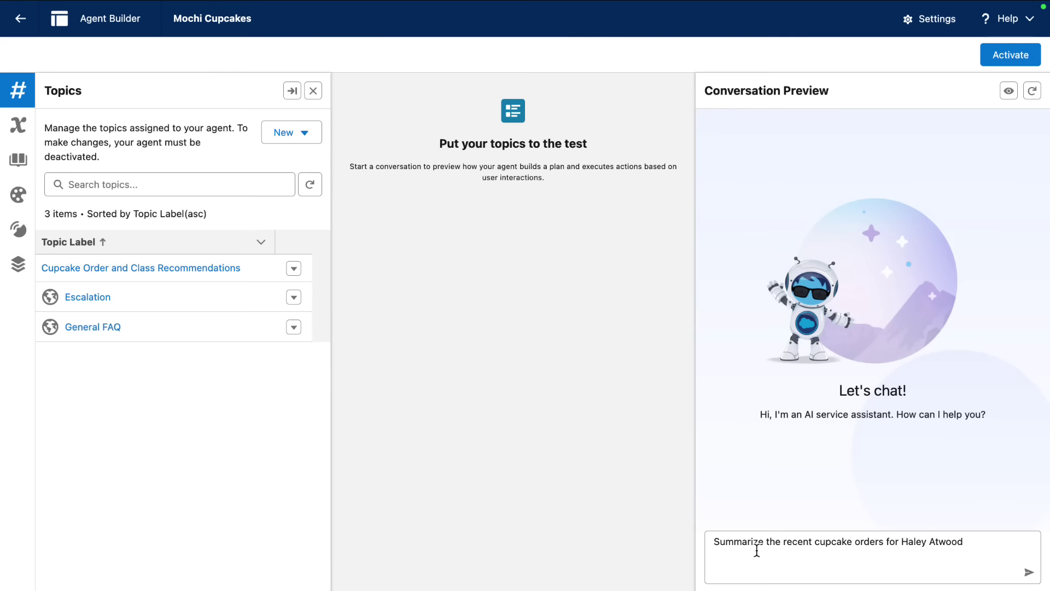
{"action": "key", "text": "Return"}
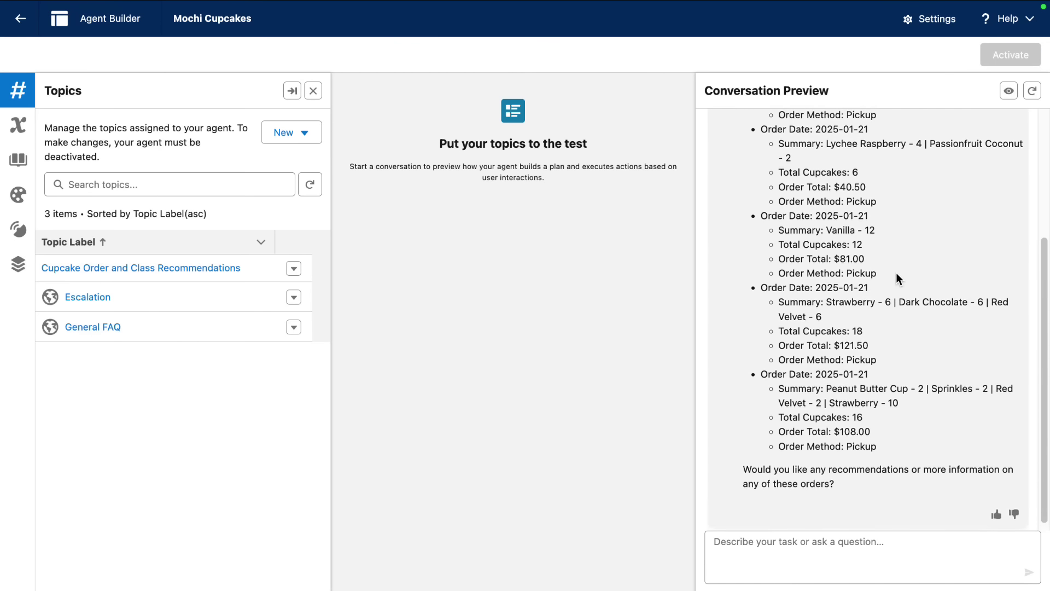
{"action": "left_click", "coordinate": [773, 552]}
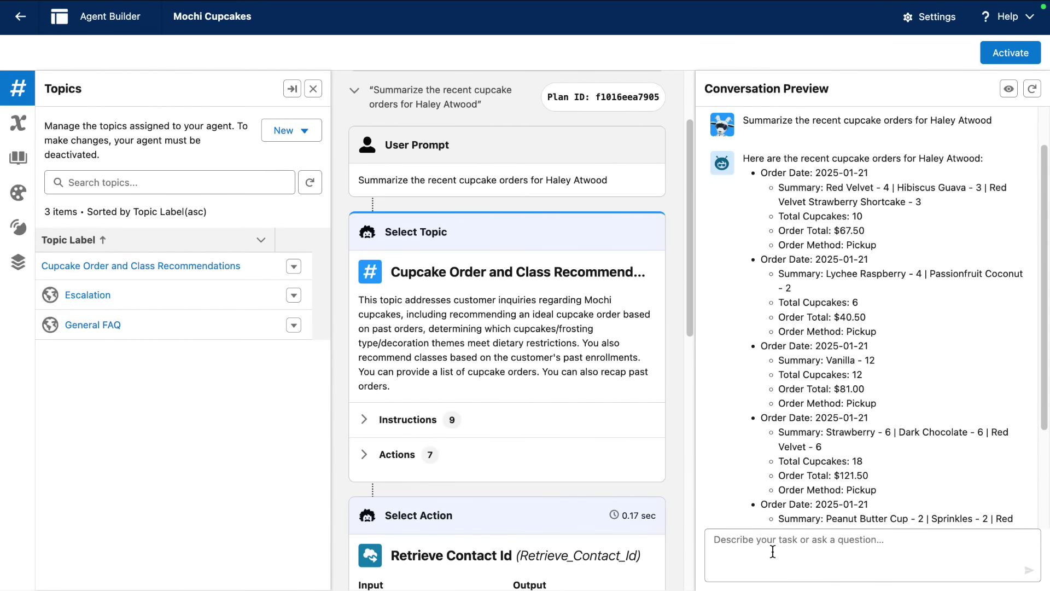
{"action": "scroll", "coordinate": [598, 550], "scroll_direction": "down", "scroll_amount": 4}
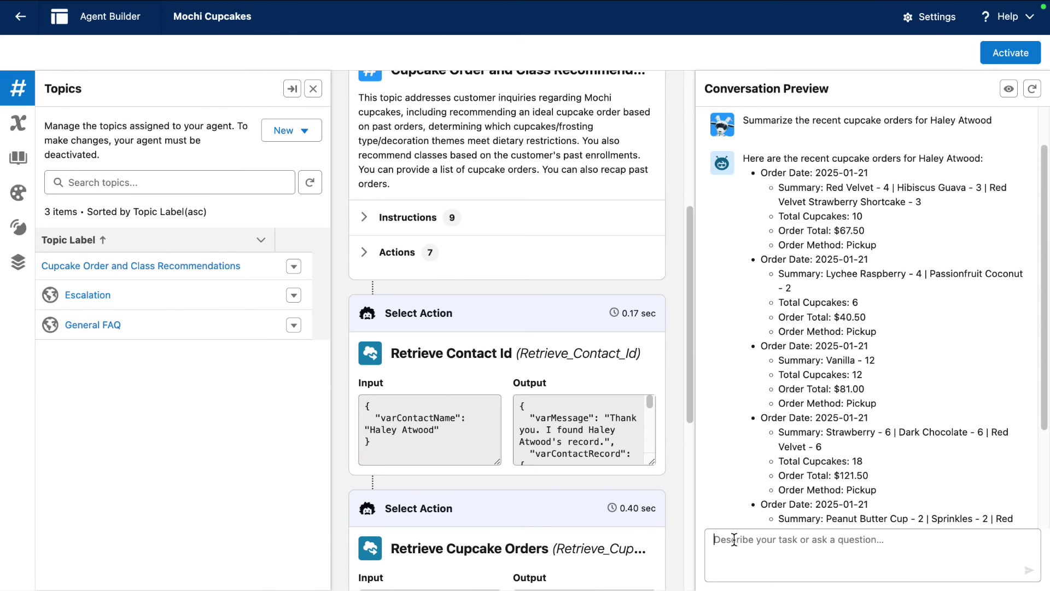
Ask about the red velvet strawberry shortcake flavor, then request a class recommendation for the customer.
{"action": "type", "text": "Tell me about the red velvet strawberry shortcake cupcake flavor"}
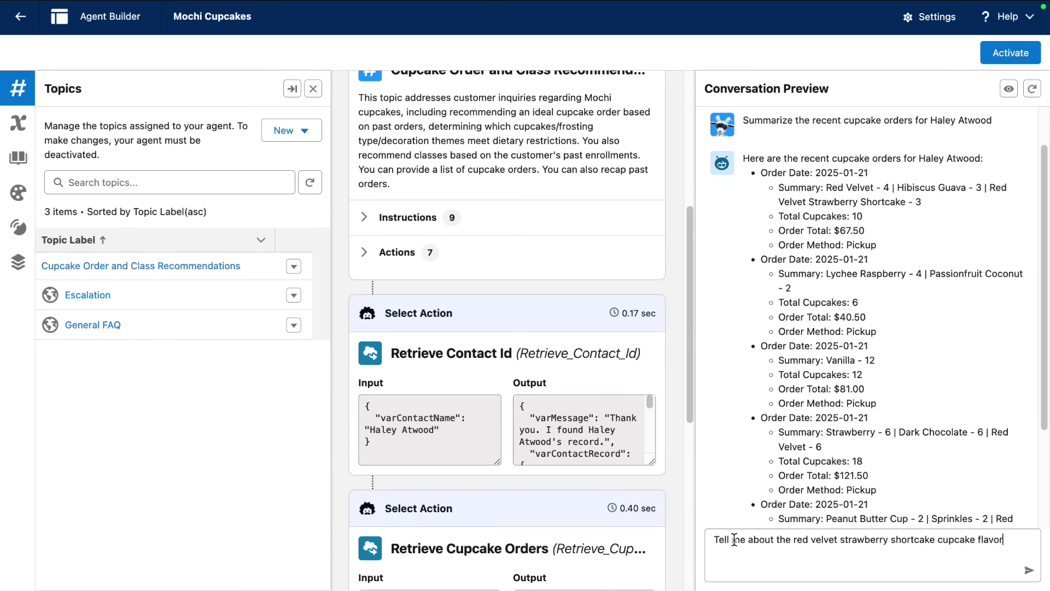
{"action": "key", "text": "Return"}
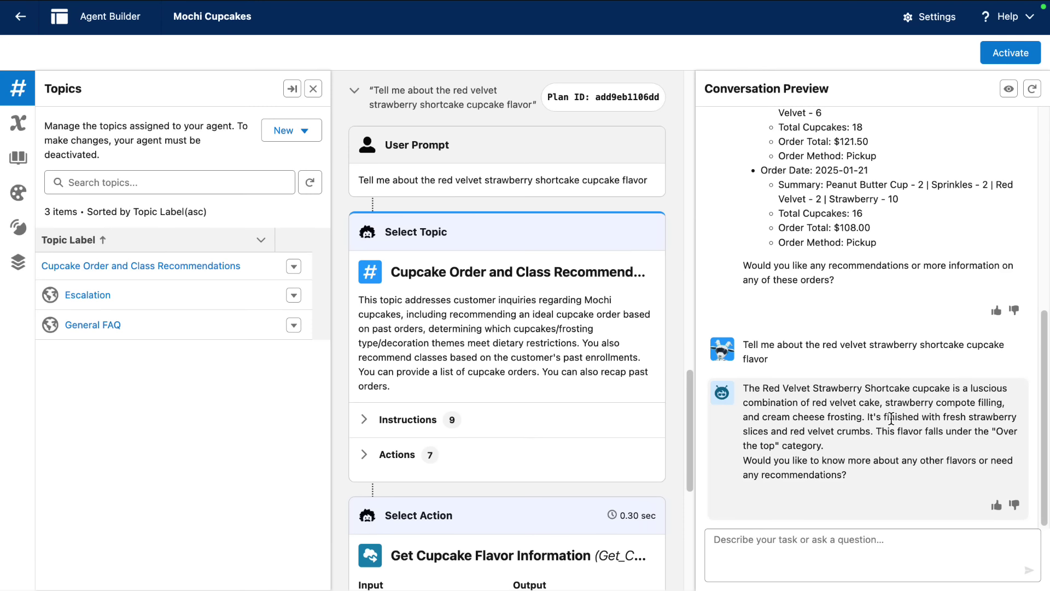
{"action": "scroll", "coordinate": [494, 517], "scroll_direction": "down", "scroll_amount": 5}
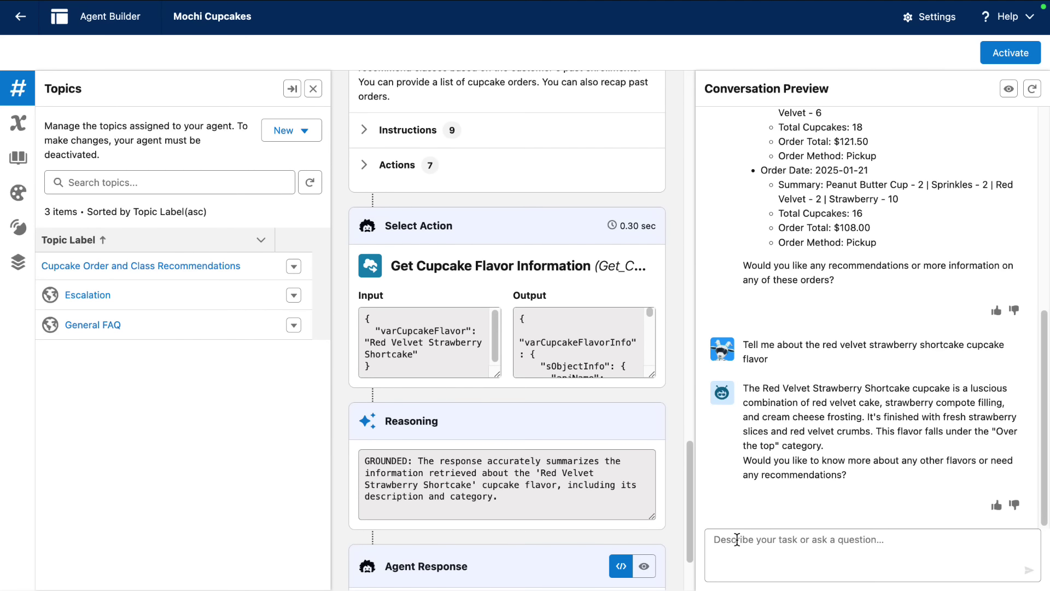
{"action": "type", "text": "Recommend a class for Haley Atwood"}
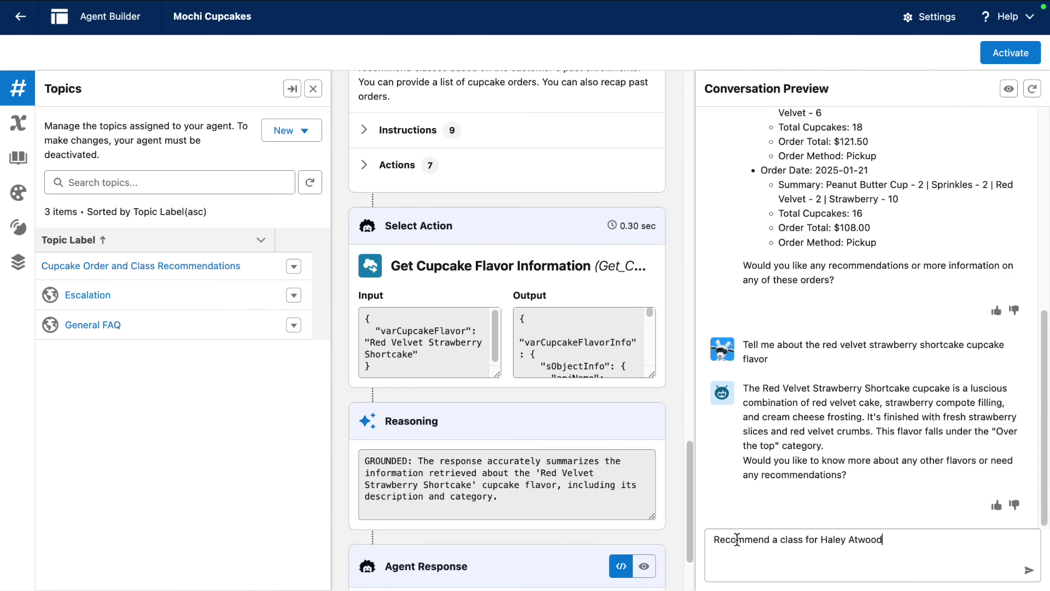
{"action": "key", "text": "Return"}
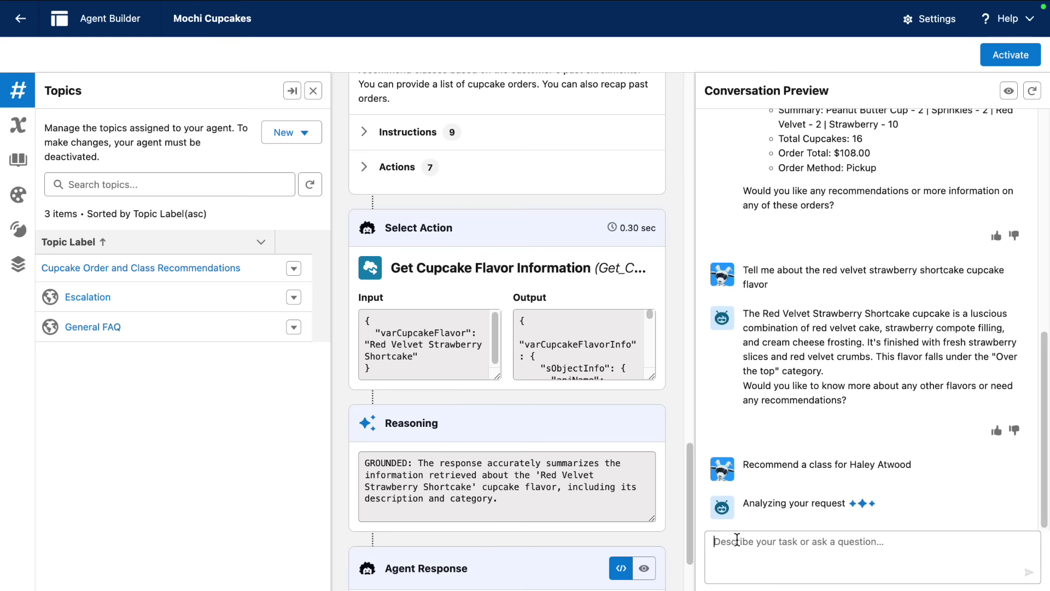